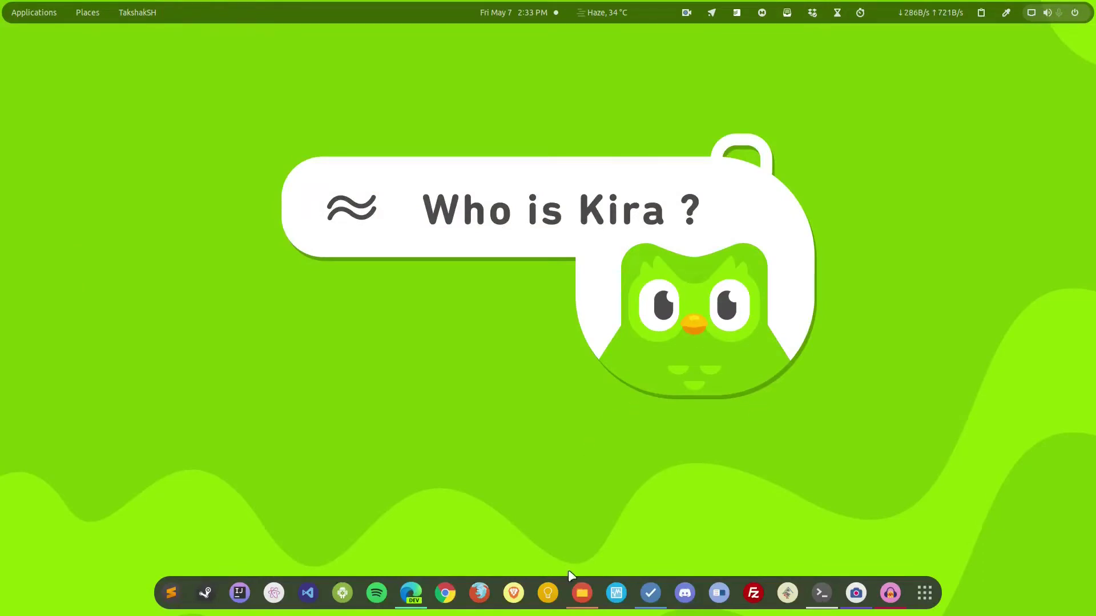
- Switch to Microsoft Edge and look over the Viber home page
left_click(413, 593)
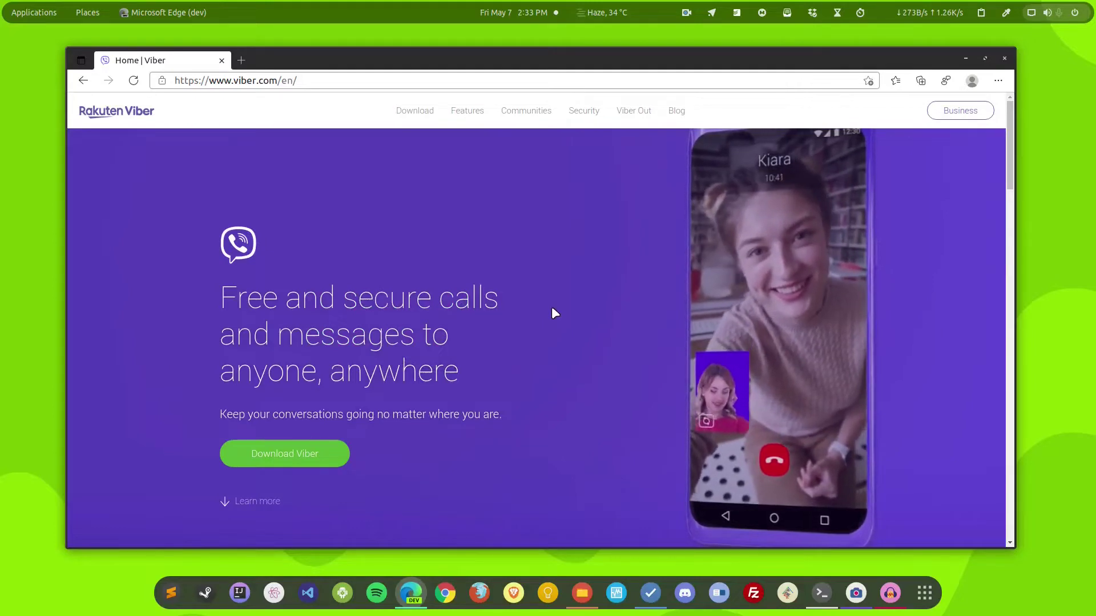
scroll(457, 340, "down", 3)
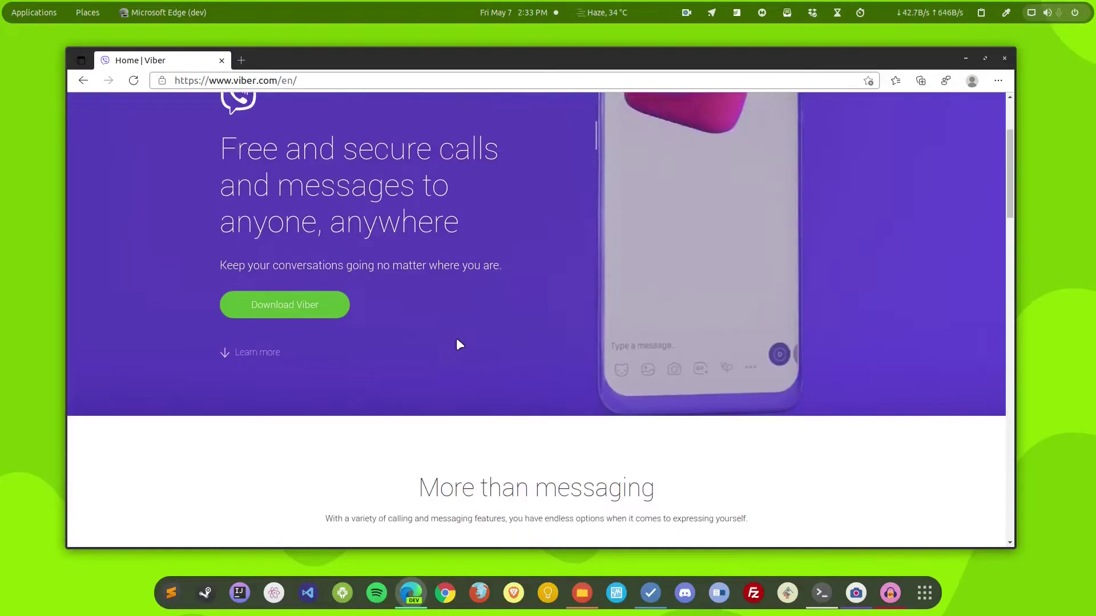
scroll(457, 345, "down", 5)
scroll(462, 144, "up", 9)
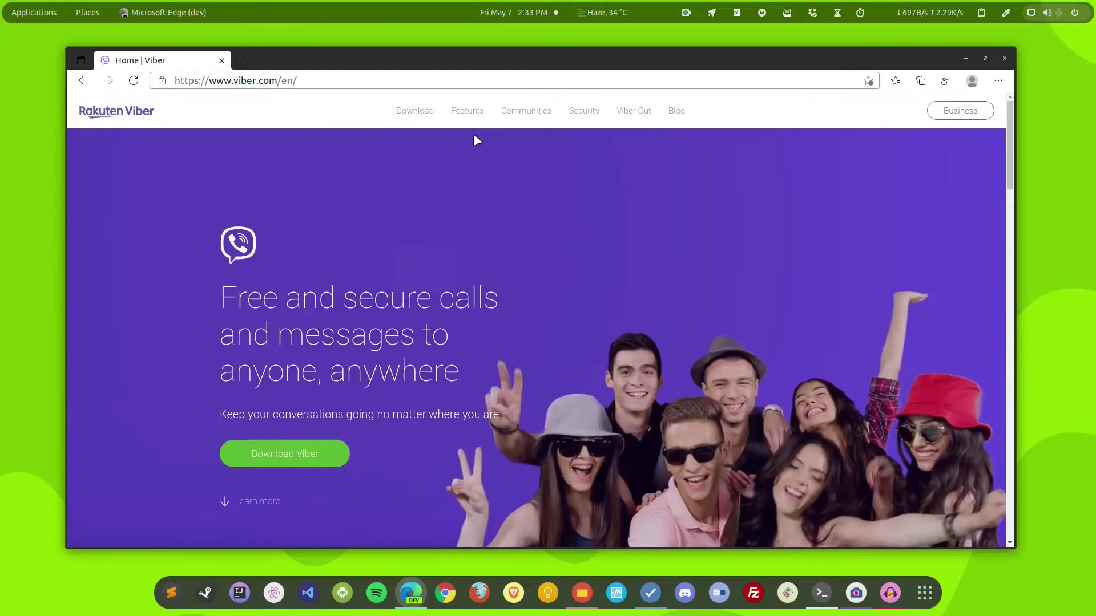
- Open Viber's Features page and examine the feature previews, including Make Voice and Video Calls
left_click(467, 111)
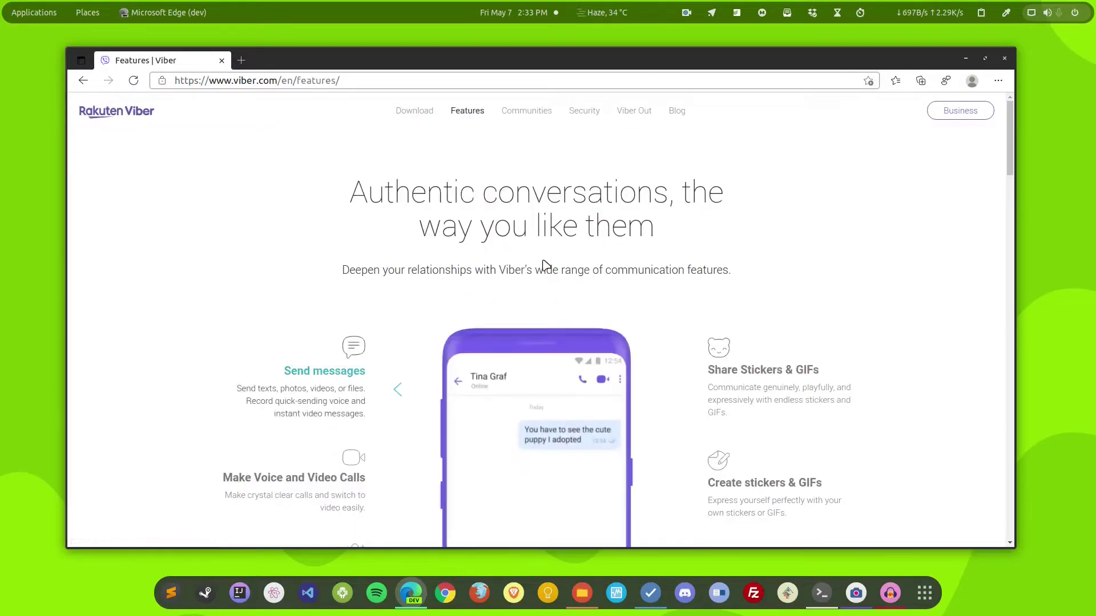
scroll(545, 266, "down", 3)
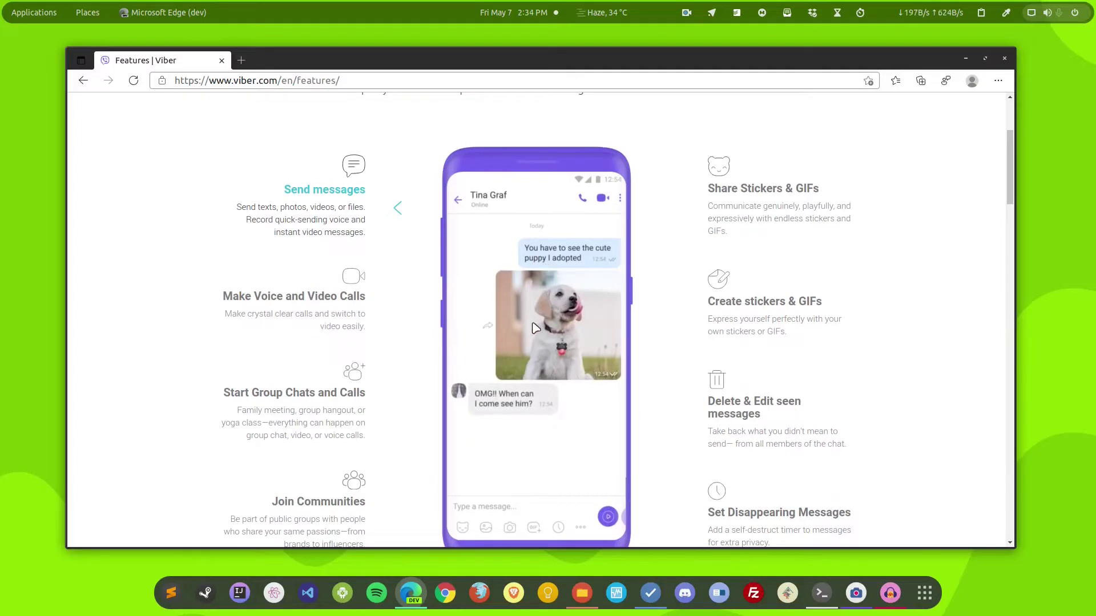
left_click(312, 303)
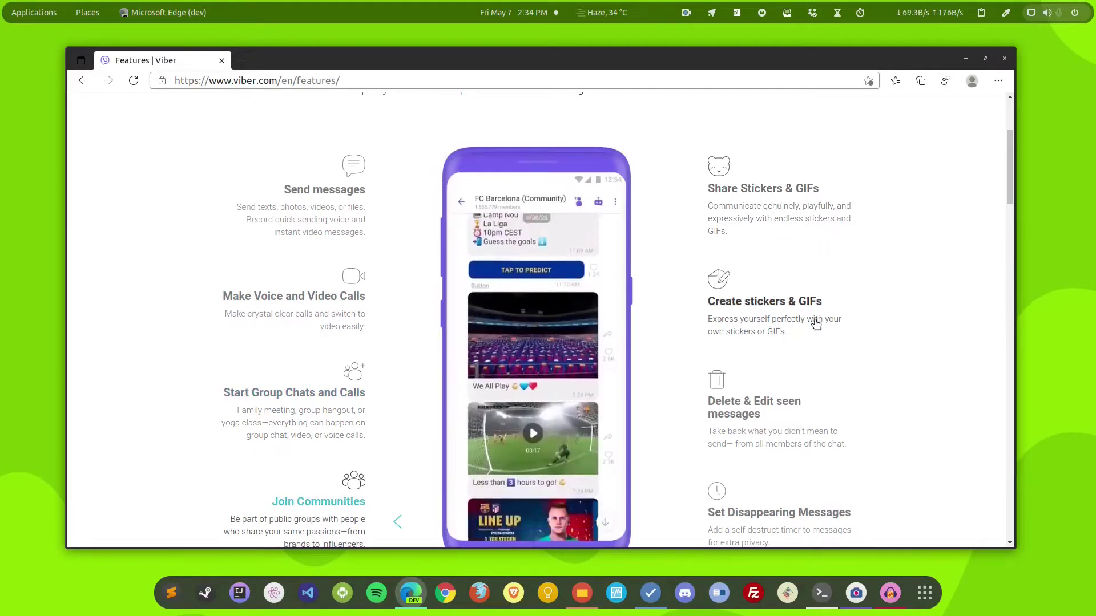
scroll(808, 467, "down", 2)
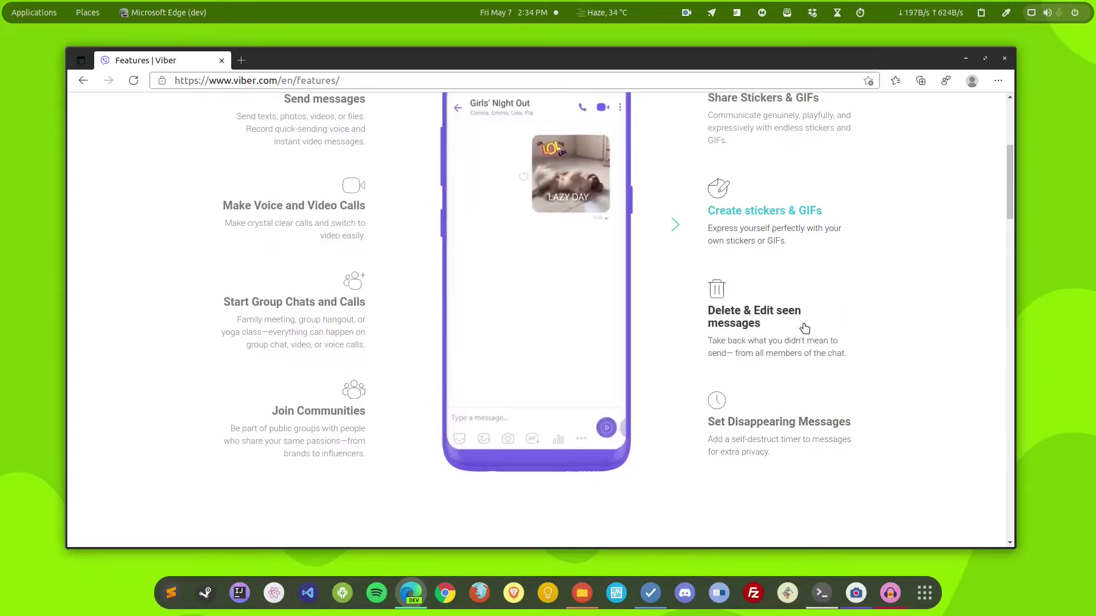
scroll(771, 349, "down", 3)
scroll(649, 386, "up", 5)
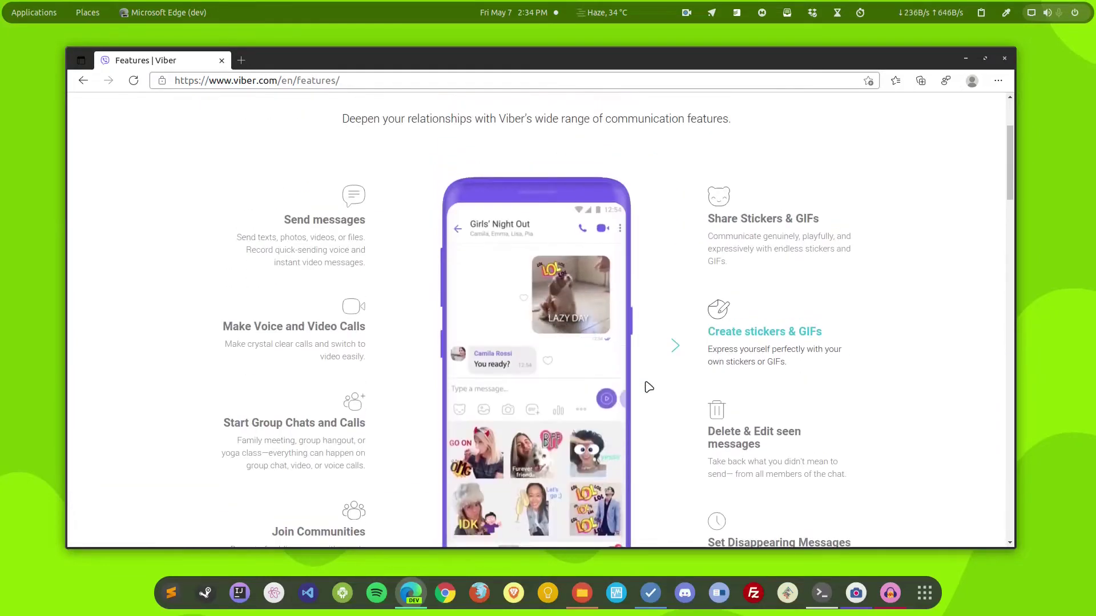
scroll(649, 387, "up", 3)
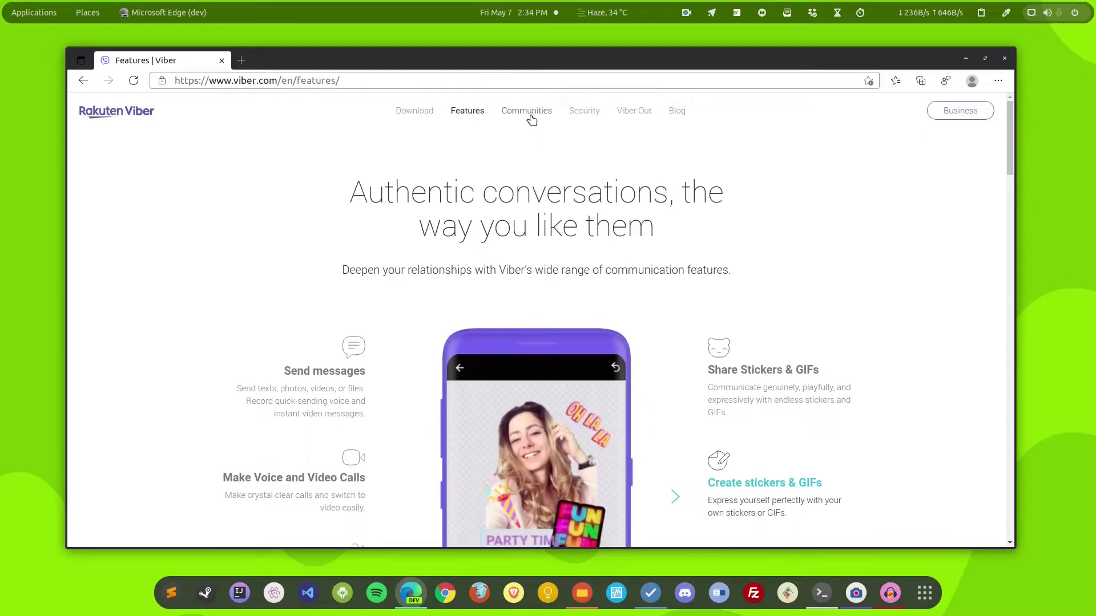
- Open Viber's Security page and read through its sections on encryption and privacy
left_click(583, 113)
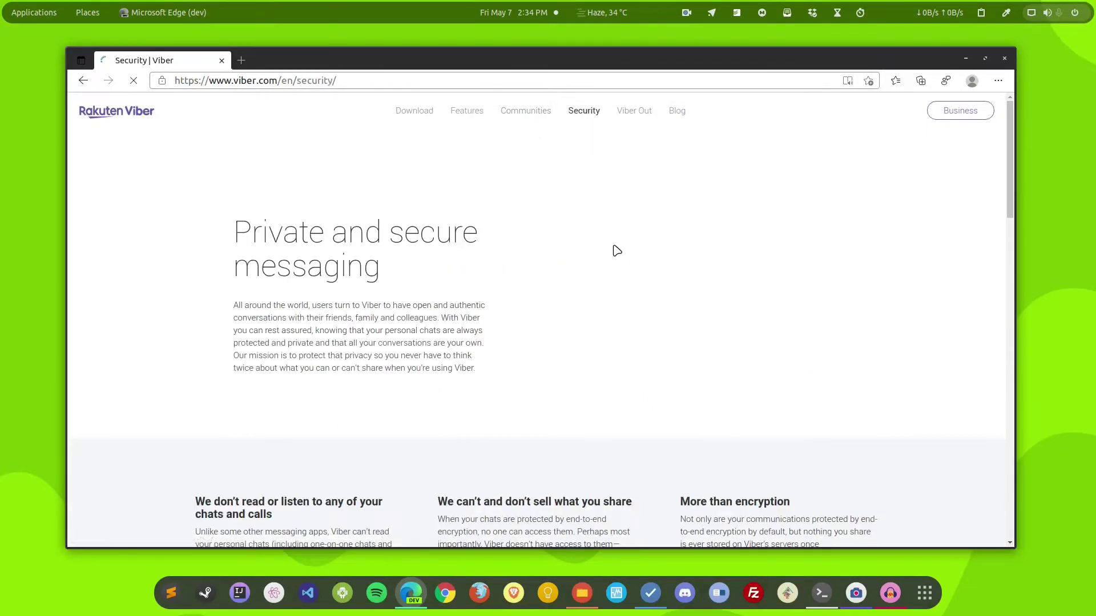
scroll(632, 272, "down", 6)
scroll(636, 273, "down", 3)
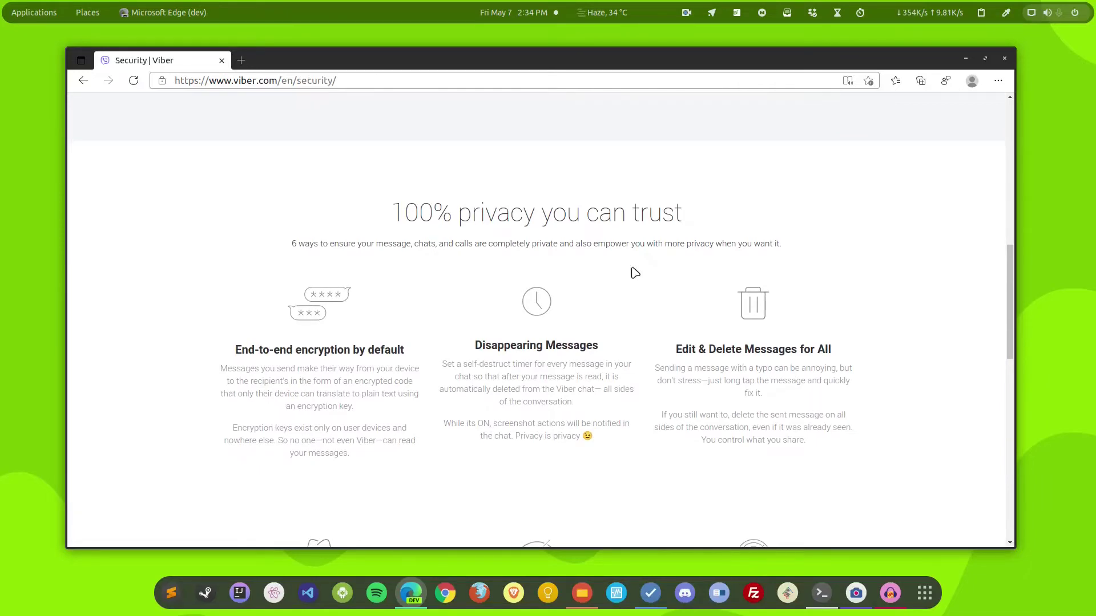
scroll(781, 316, "up", 10)
- Return to the Viber home page and download the Linux Ubuntu version from the Download page
left_click(117, 111)
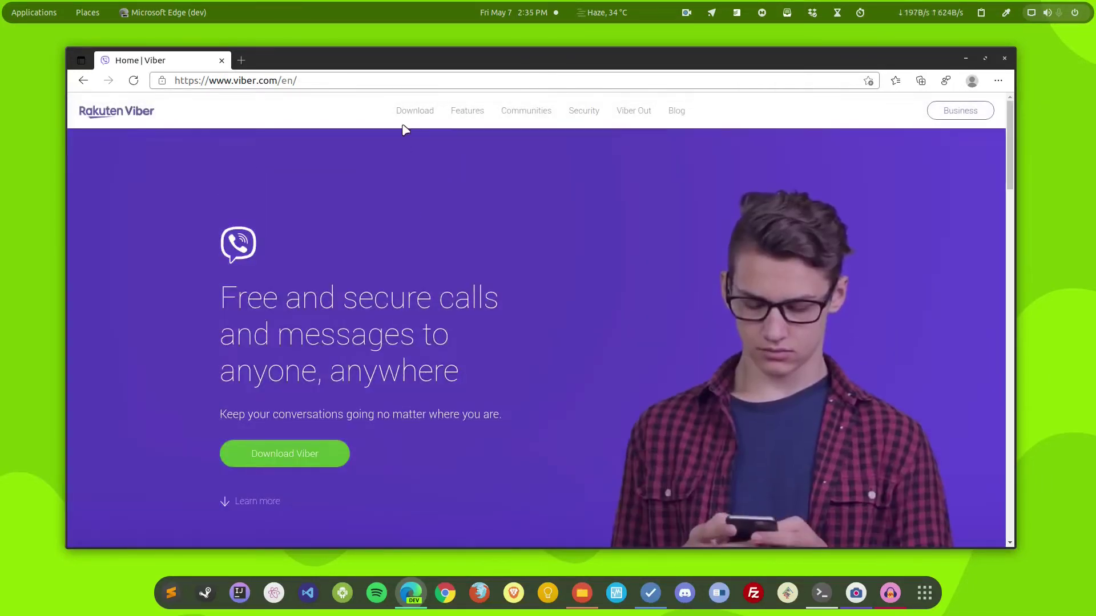
left_click(413, 112)
scroll(646, 319, "down", 6)
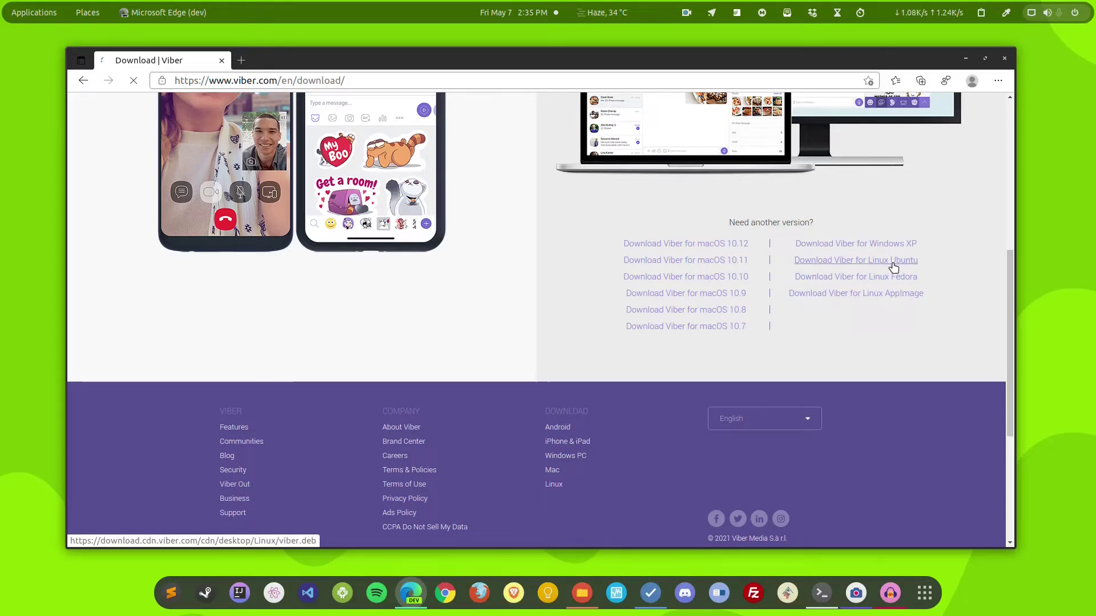
left_click(891, 266)
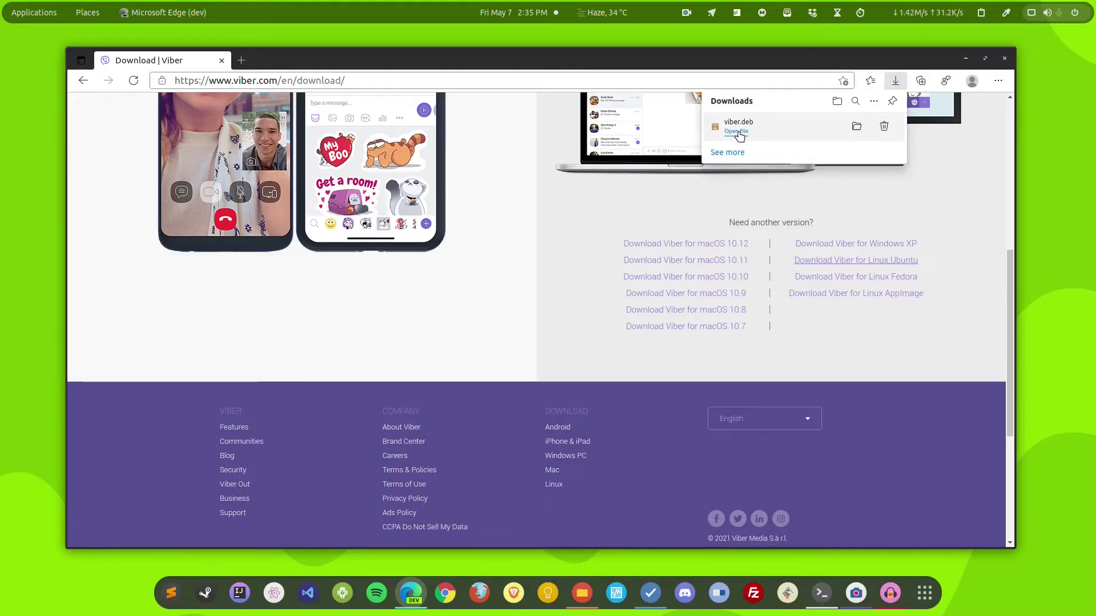
- Minimize the browser, switch to the terminal and list the home folder's contents with ls
left_click(966, 58)
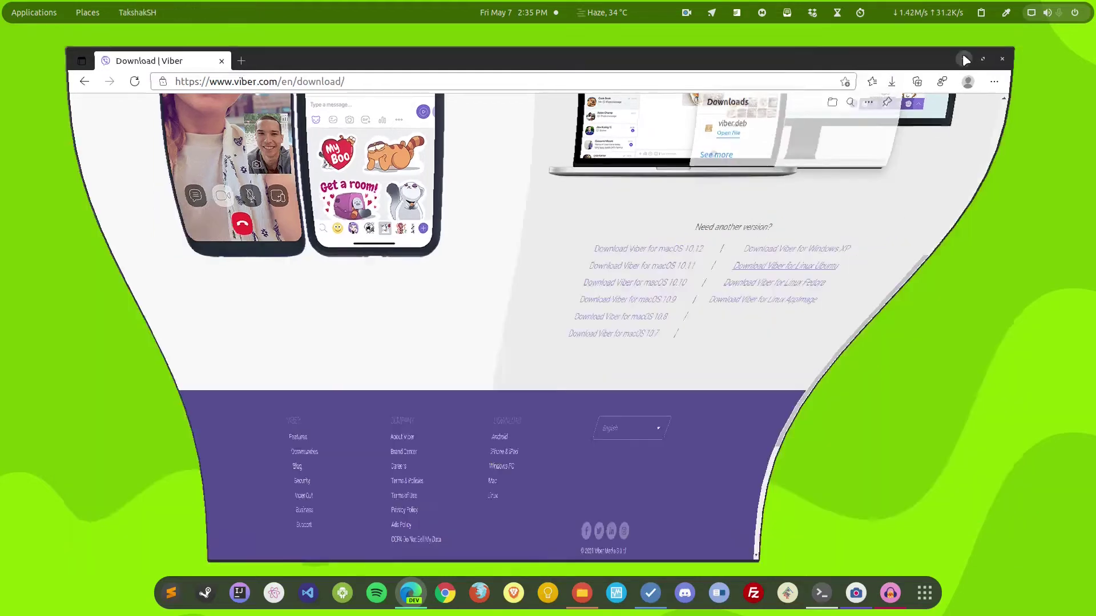
left_click(822, 594)
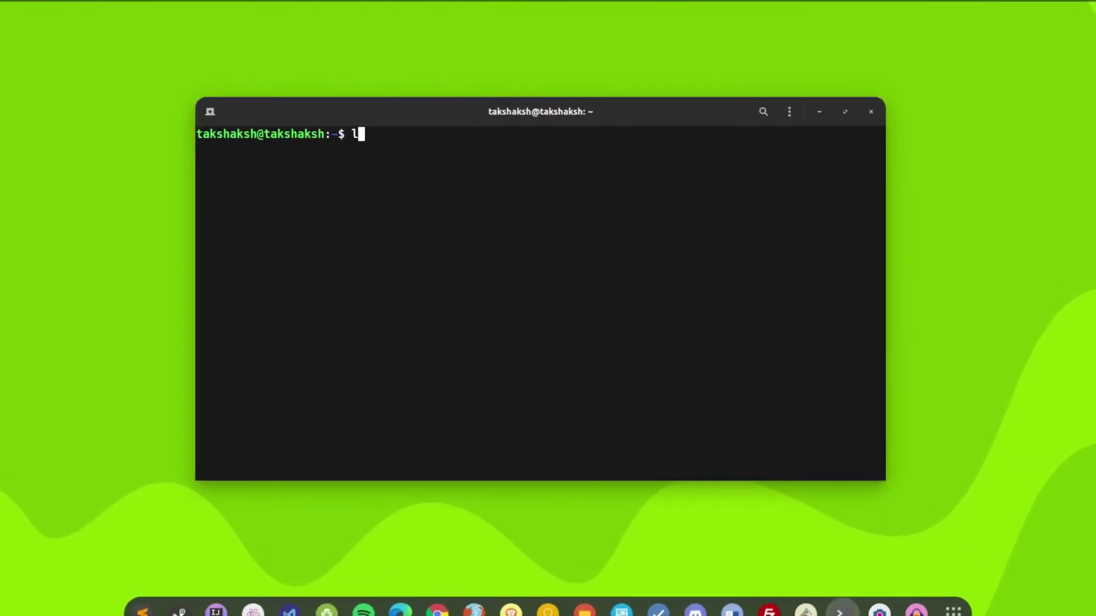
type("ls")
key("Return")
- Change to the Downloads directory and list its files with ls
type("cd Dow")
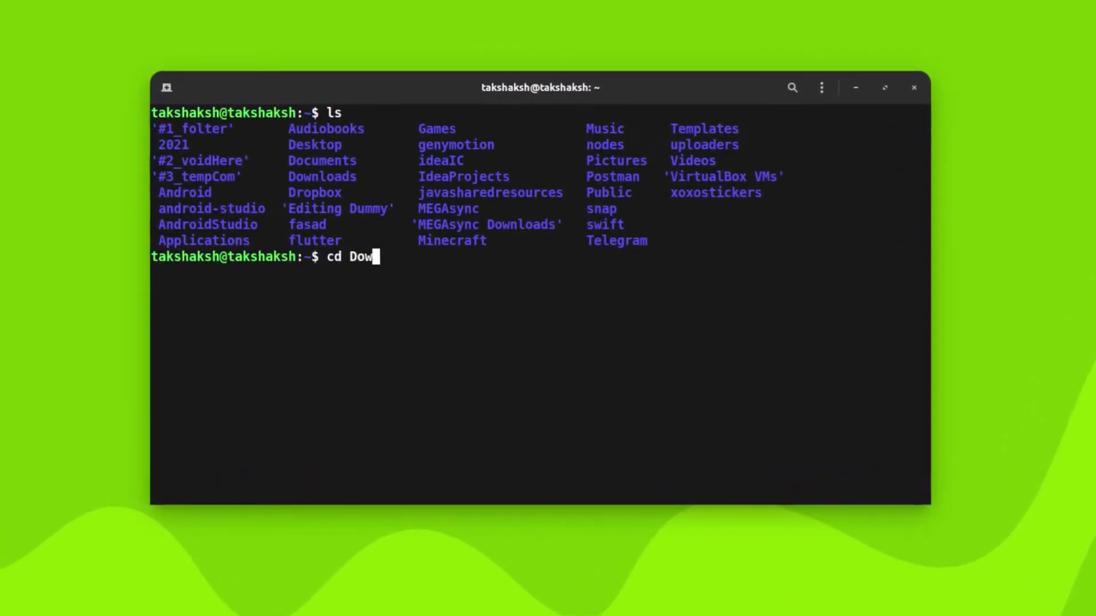
key("Tab")
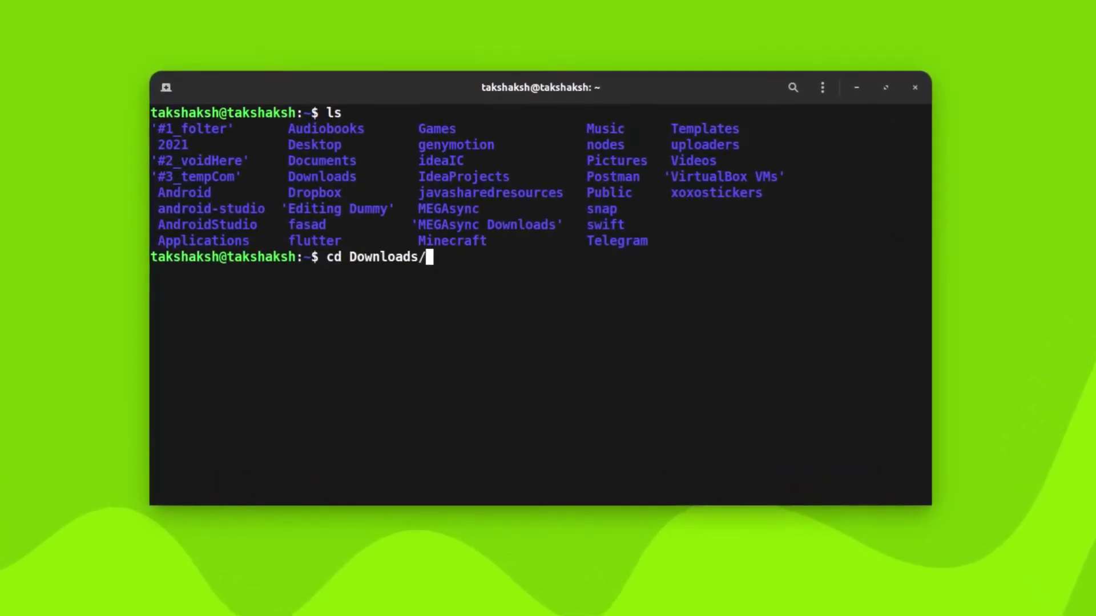
key("Return")
type("ls")
key("Return")
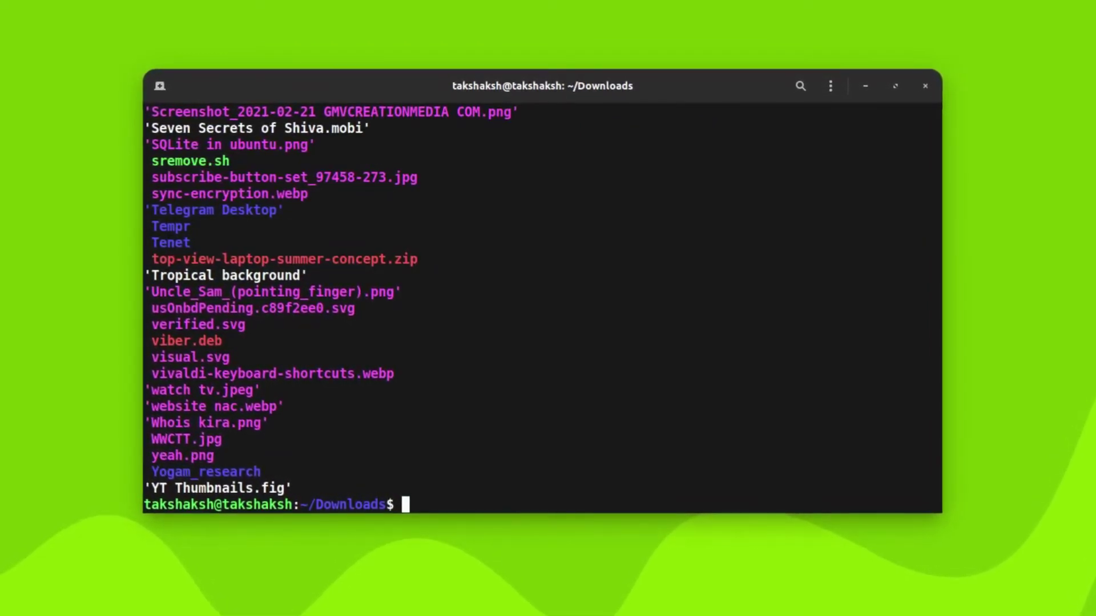
- Install the downloaded package with sudo dpkg -i viber.deb, entering the sudo password
type("sud")
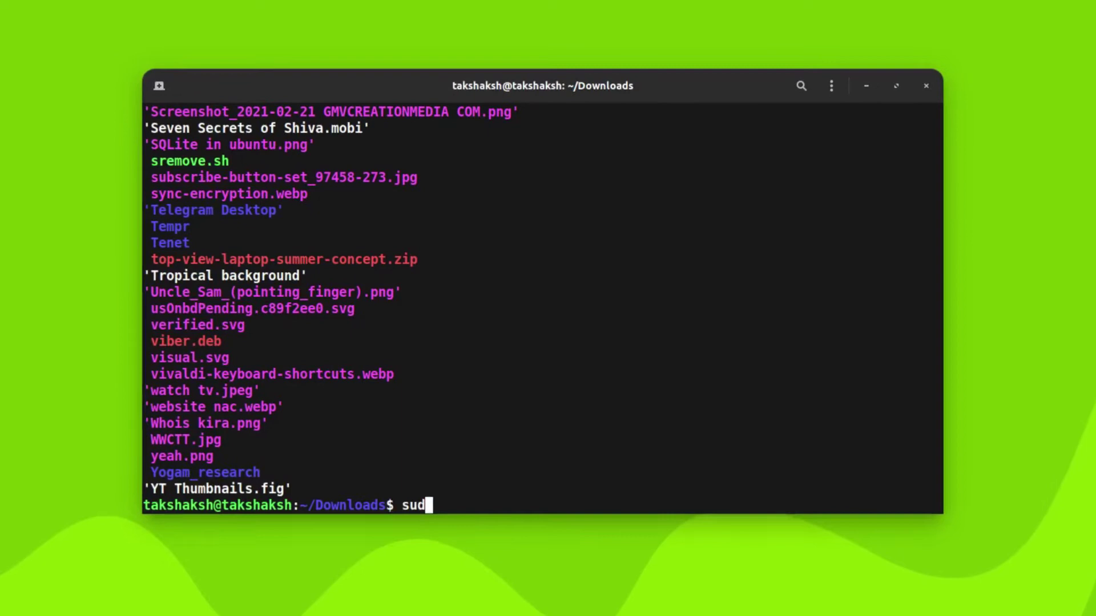
type("o dpk")
type("g ")
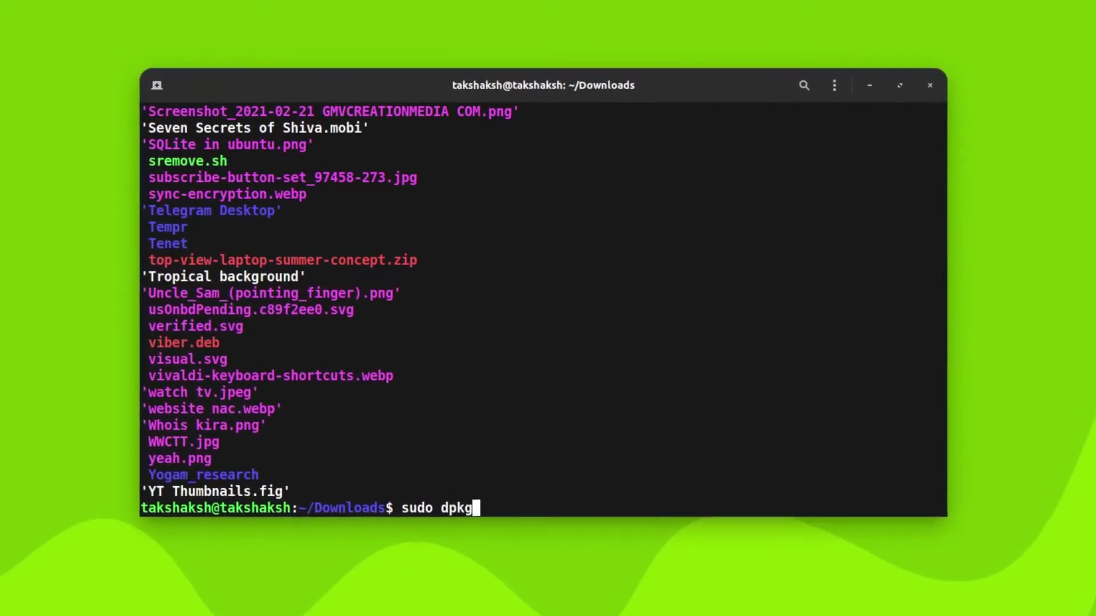
type("-i")
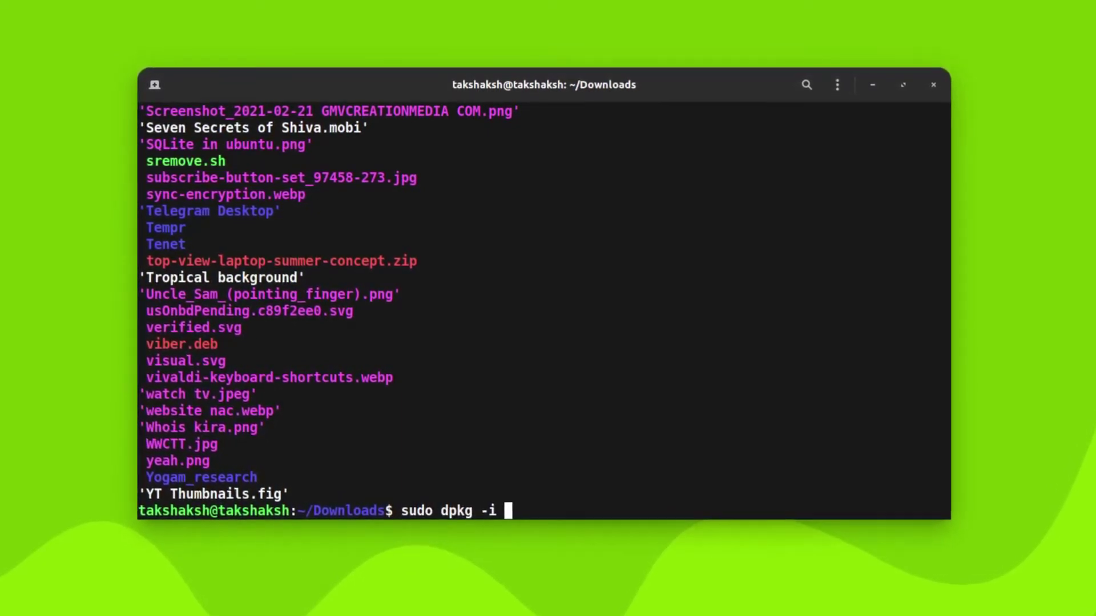
type(" Vi")
key("BackSpace")
key("BackSpace")
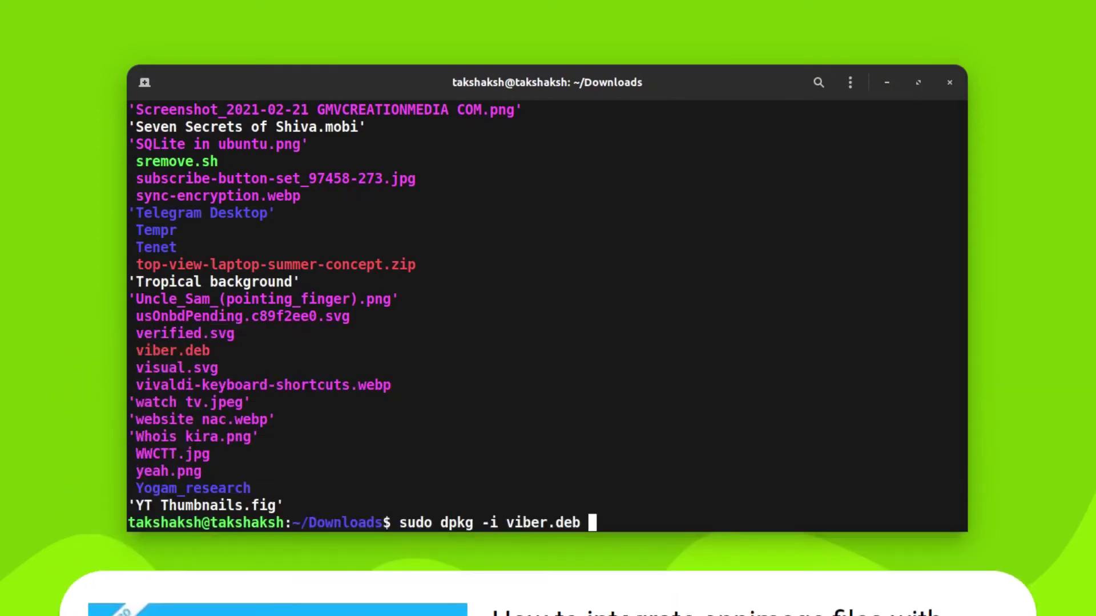
key("Return")
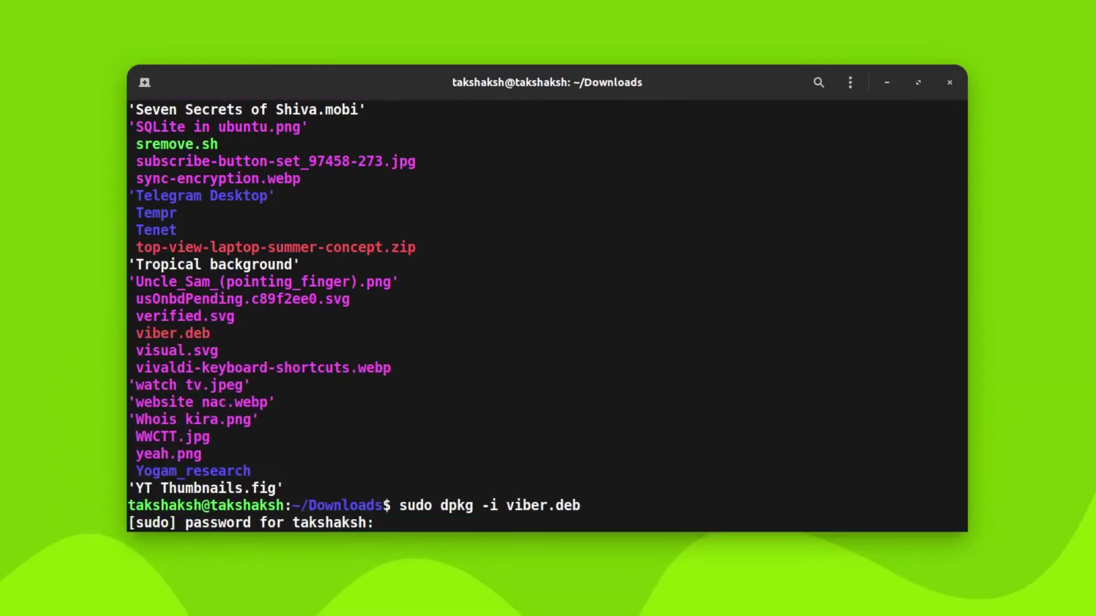
key("Return")
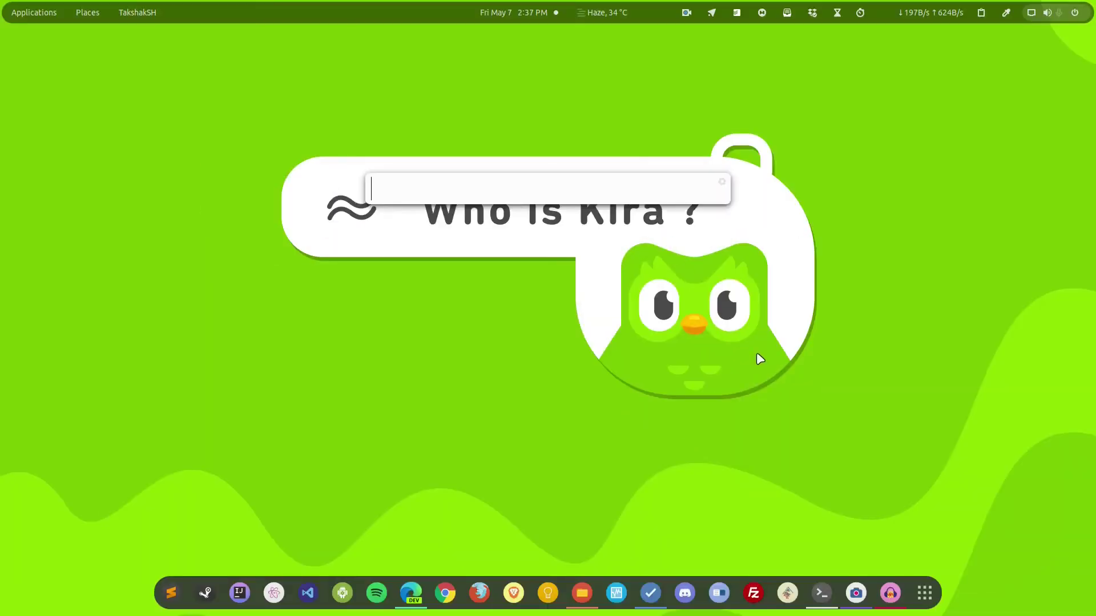
- Search the application launcher for viber and launch Viber
type("vi")
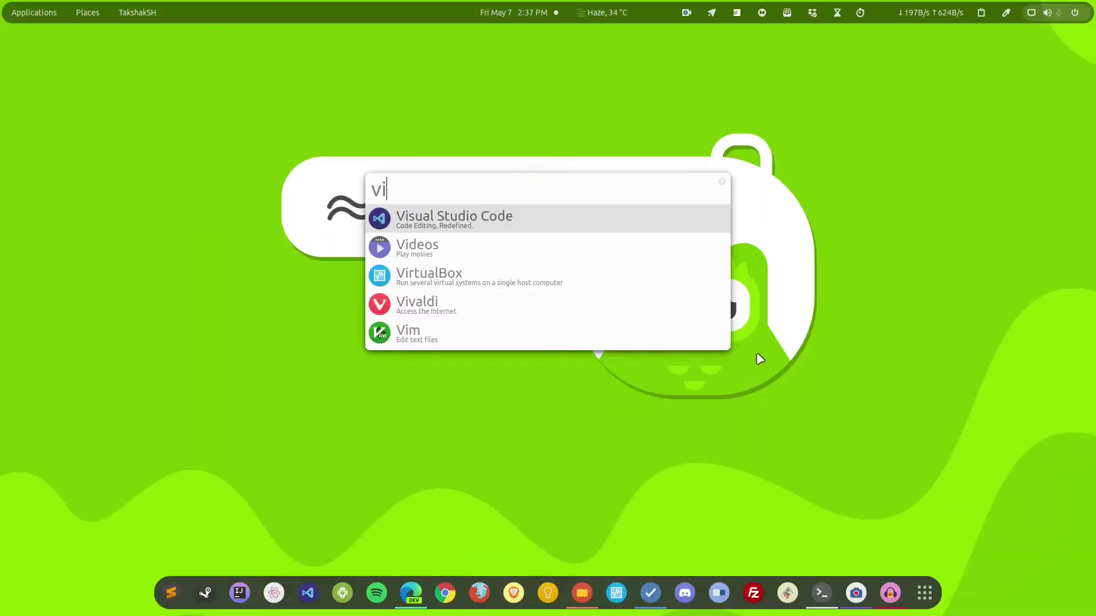
type("ber")
key("Return")
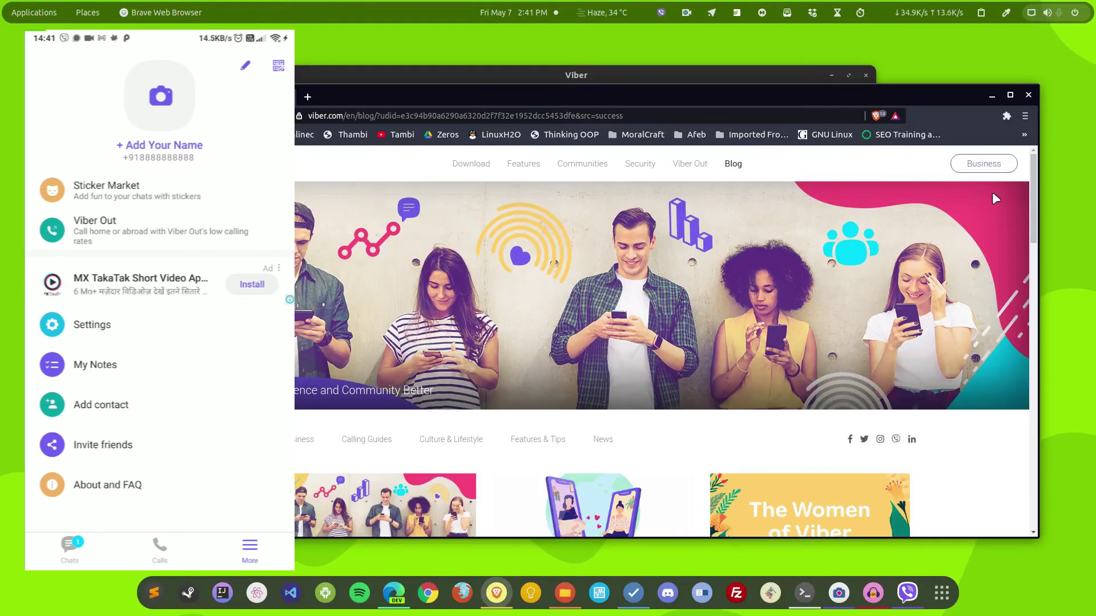
- Minimize the browser window showing the Viber blog and start syncing the mobile chat history in Viber
left_click(993, 96)
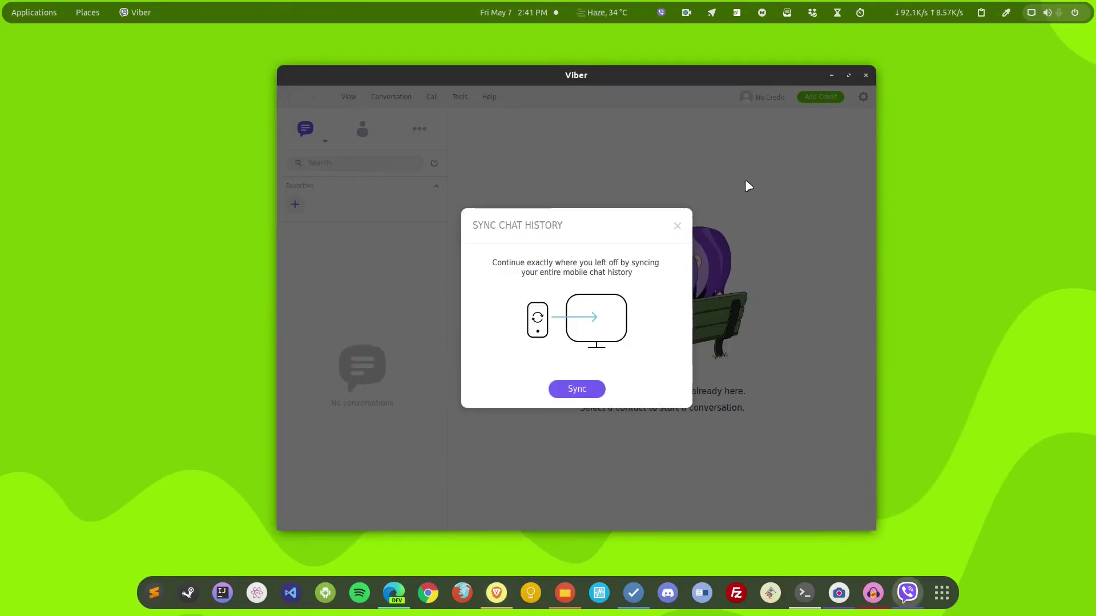
left_click(594, 391)
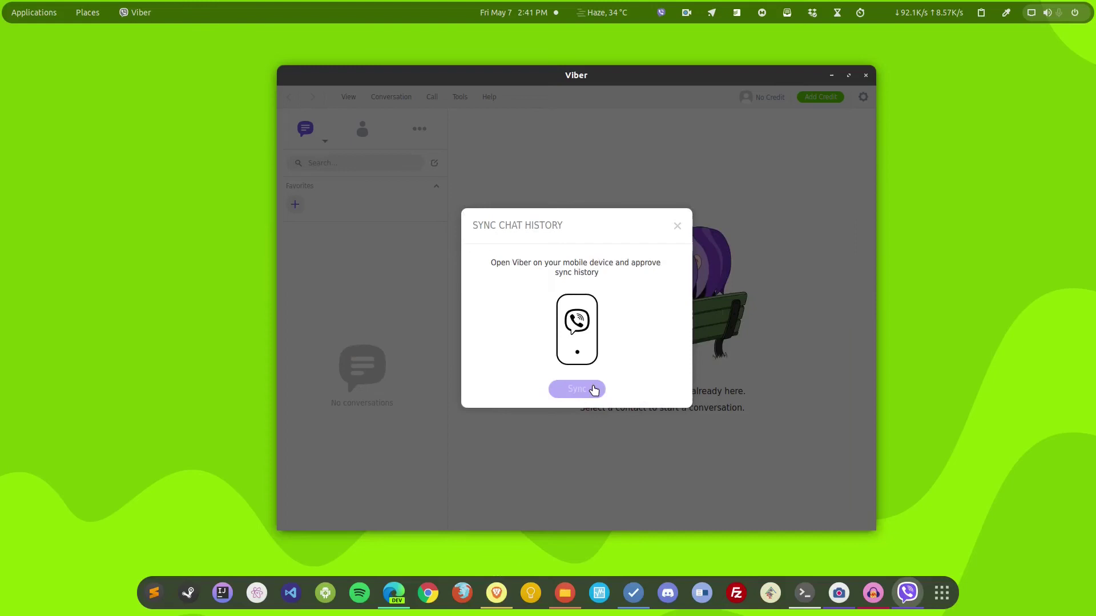